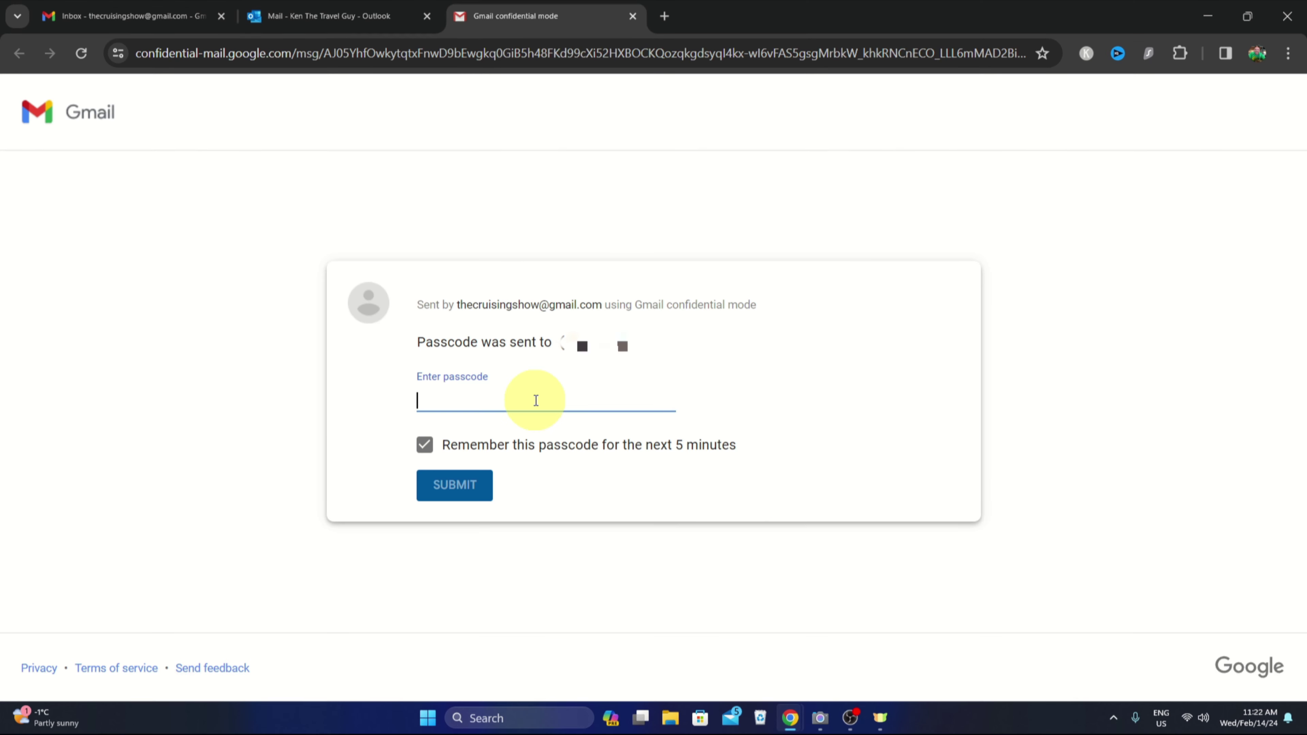
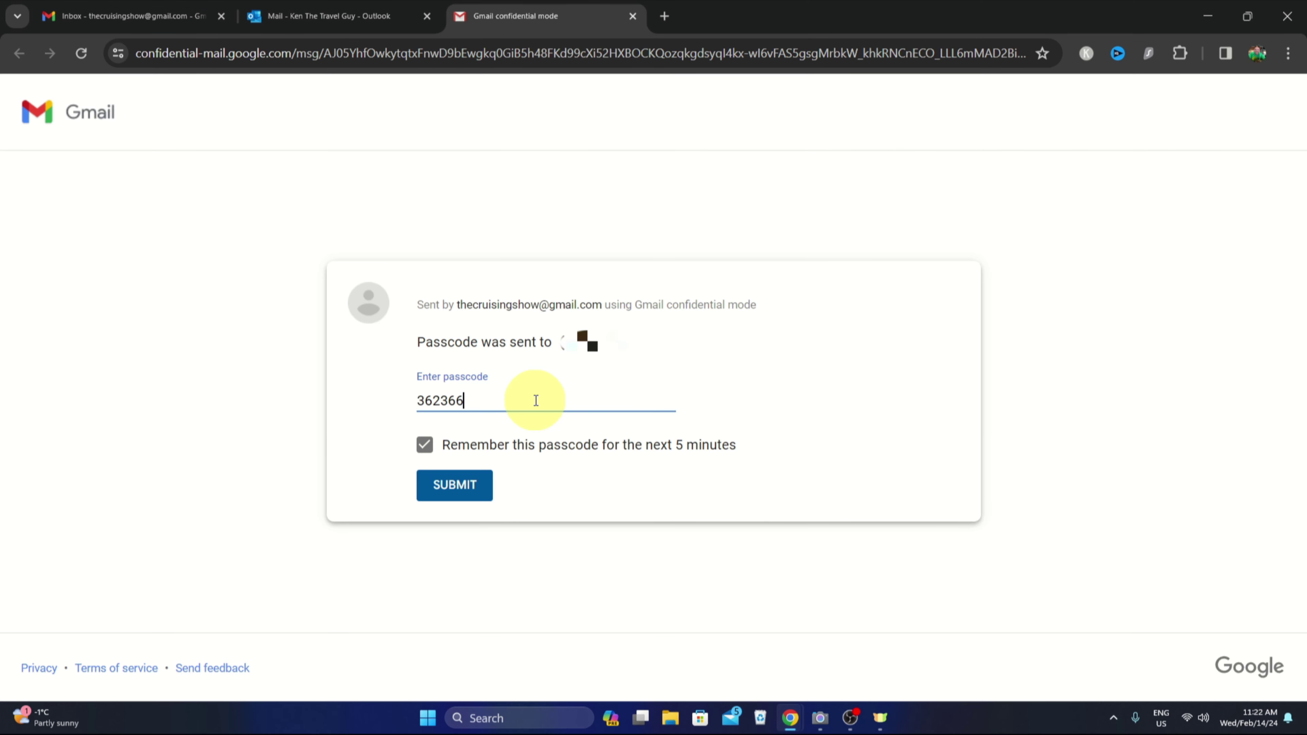
# - Enter the received SMS passcode in the Enter passcode field and submit it
pyautogui.click(477, 481)
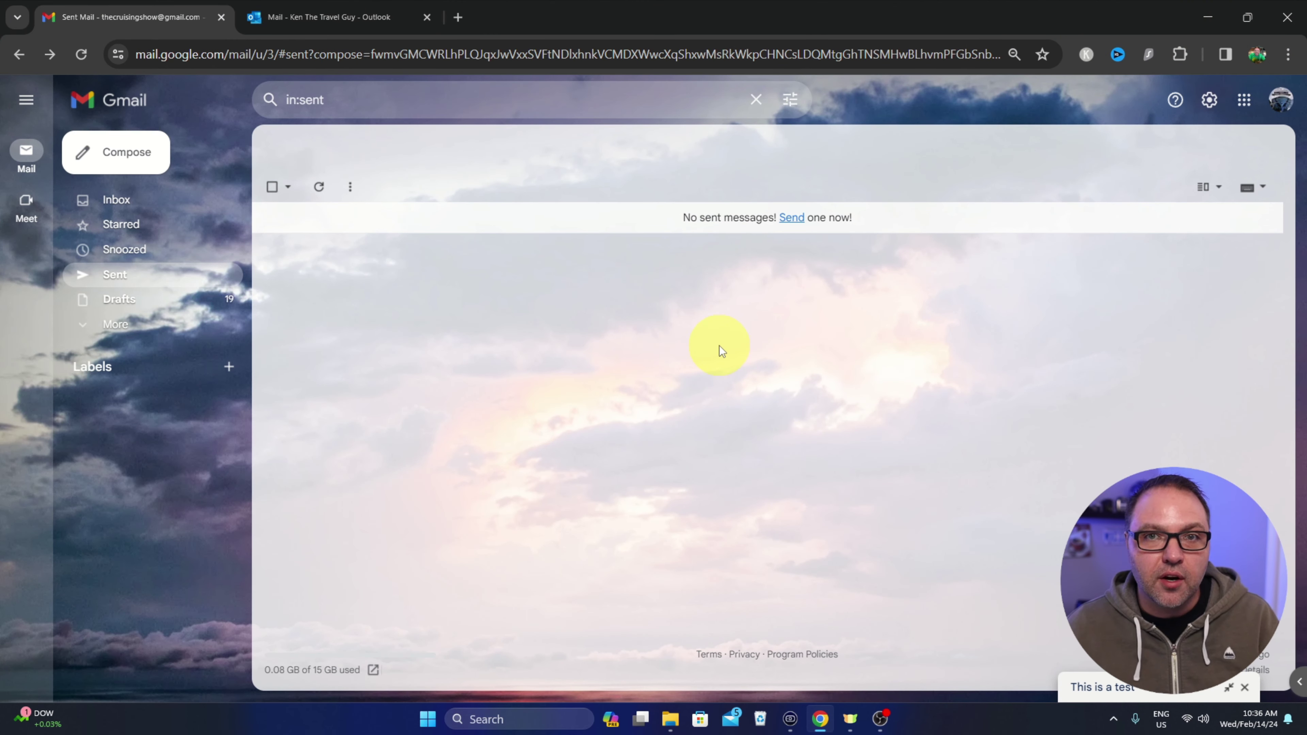
pyautogui.click(308, 17)
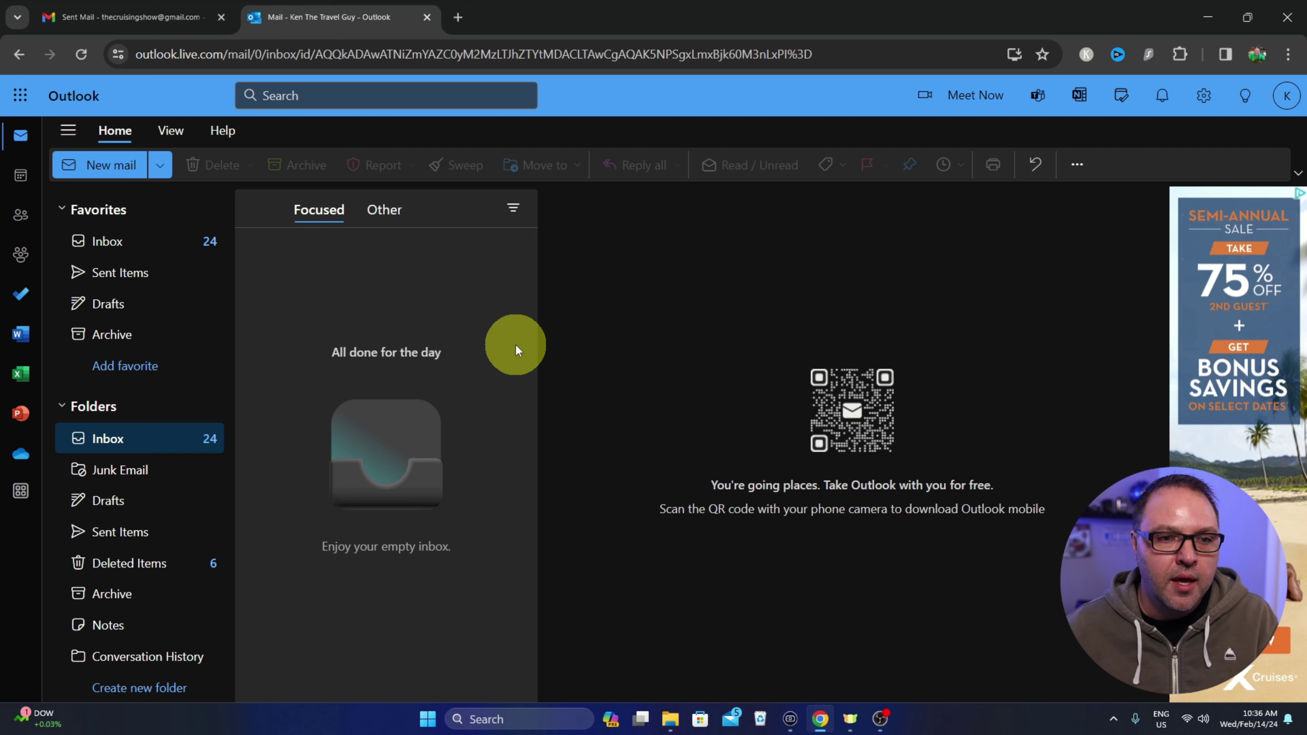
pyautogui.click(172, 18)
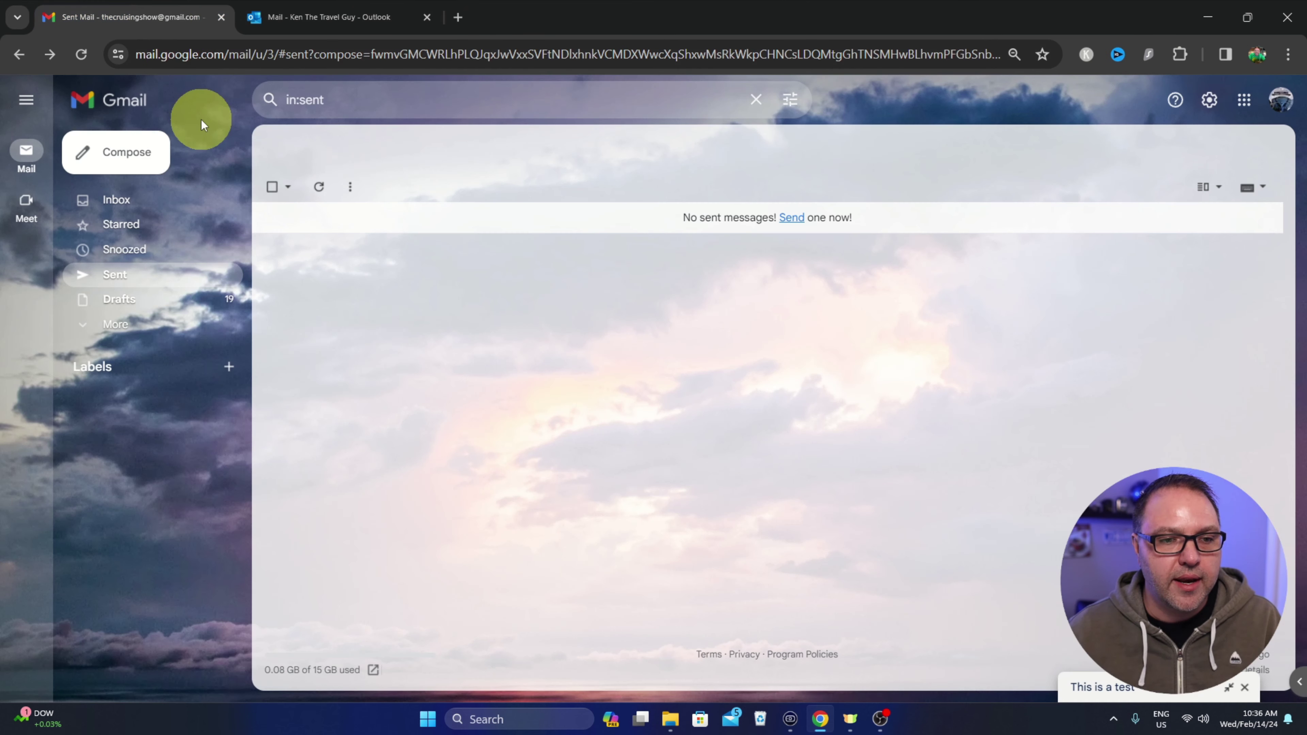
# - Start a full-screen message to the suggested Outlook address with subject 'This is a test'
pyautogui.click(149, 155)
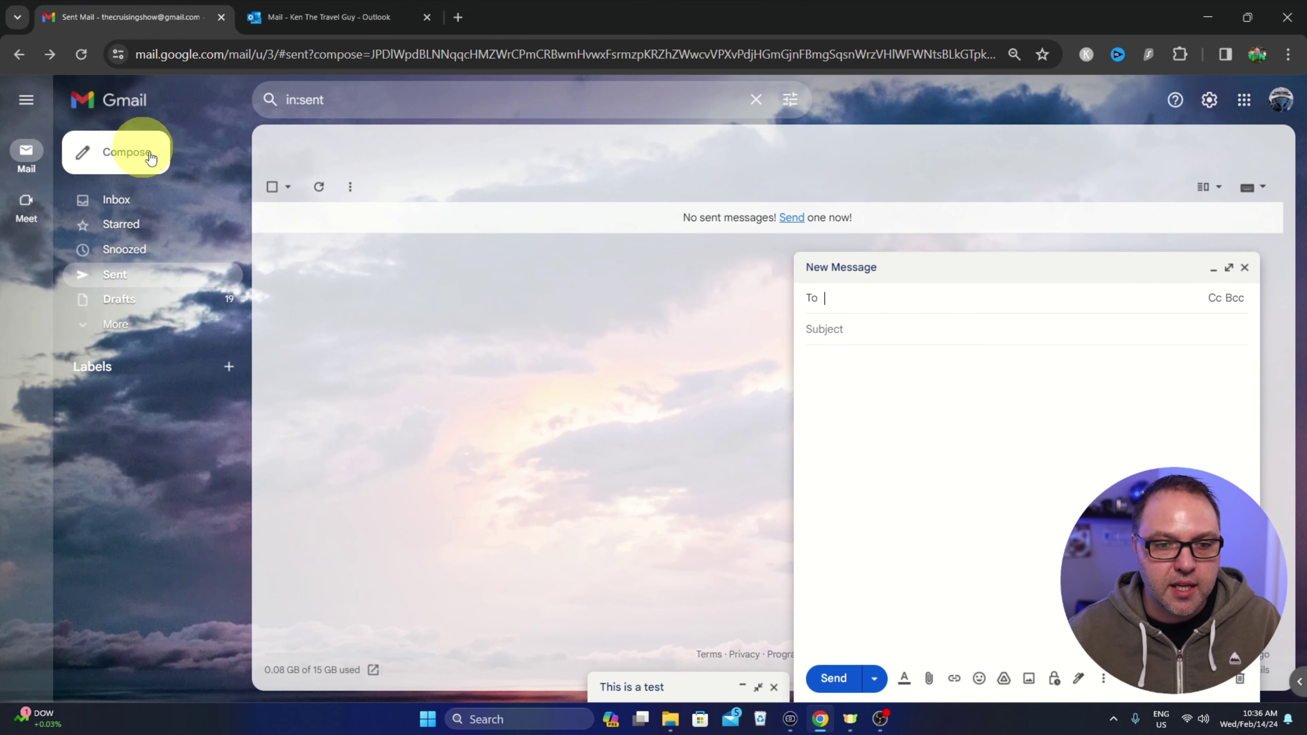
pyautogui.click(1228, 267)
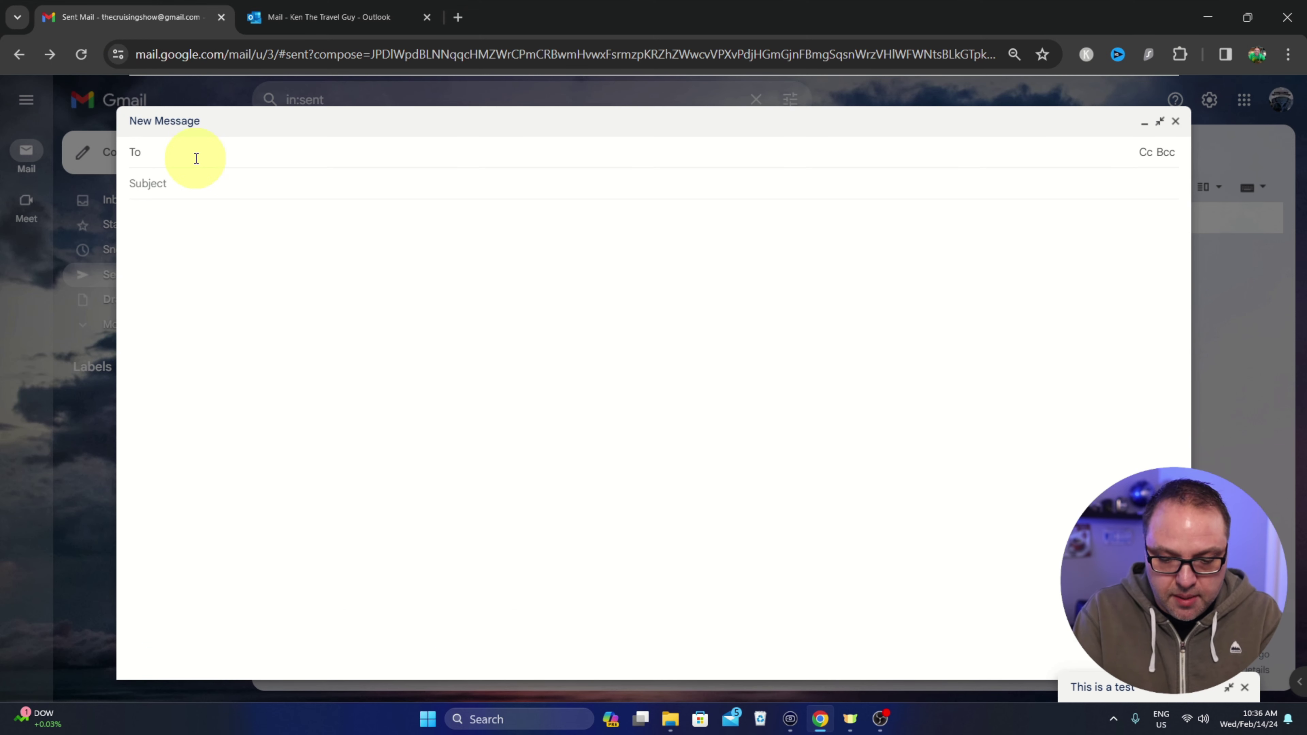
pyautogui.write('i')
pyautogui.press('Return')
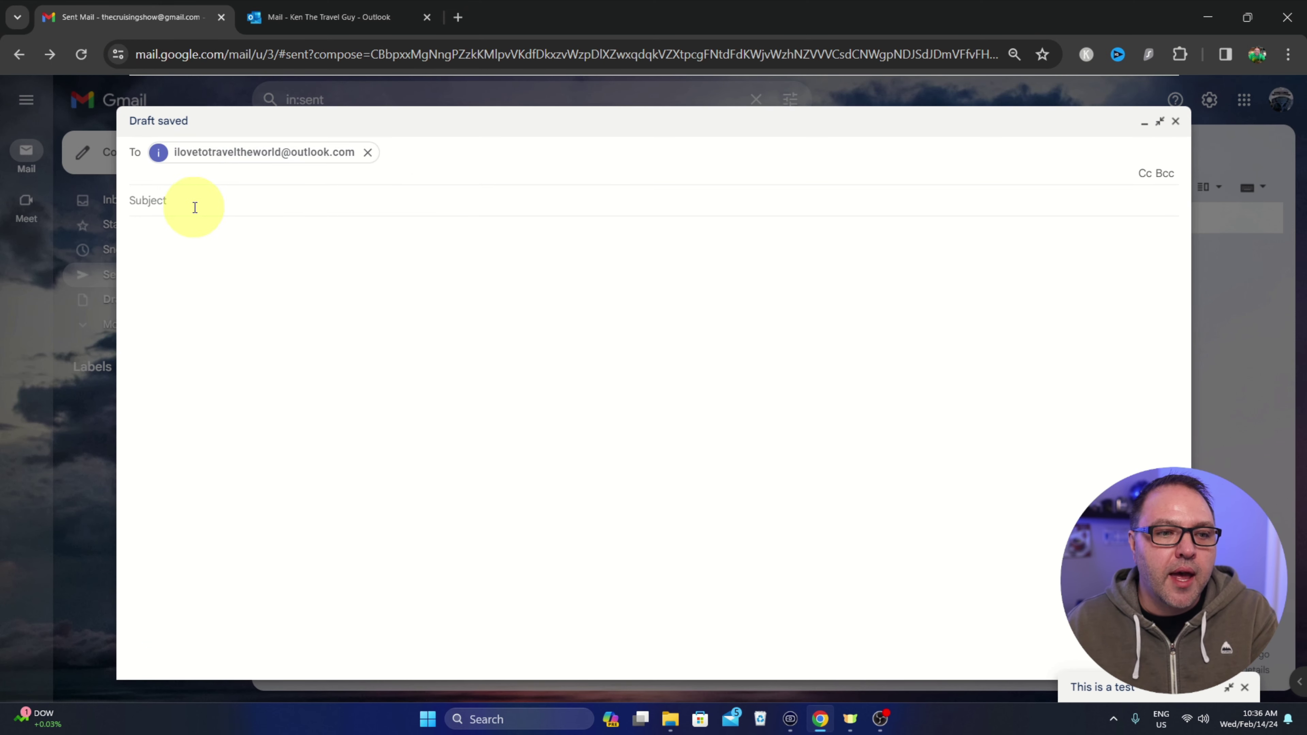
pyautogui.click(194, 208)
pyautogui.write('This')
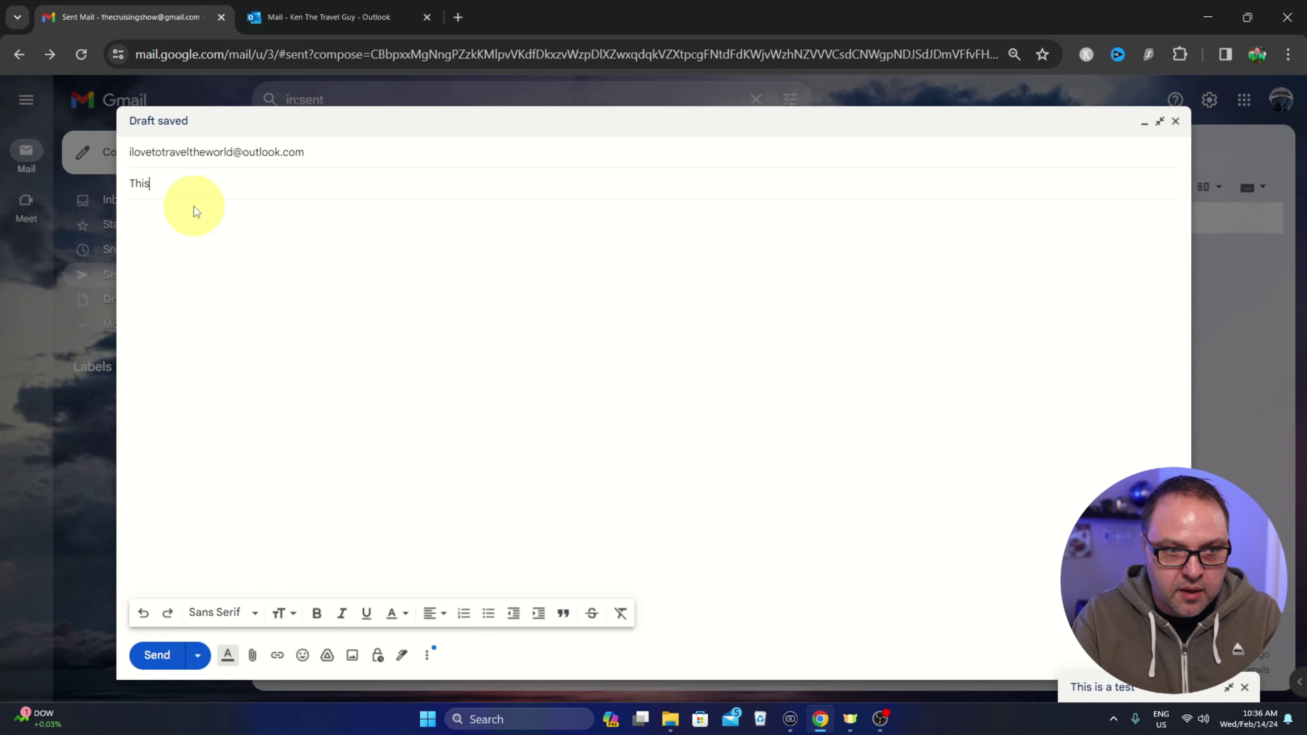
pyautogui.write(' is a')
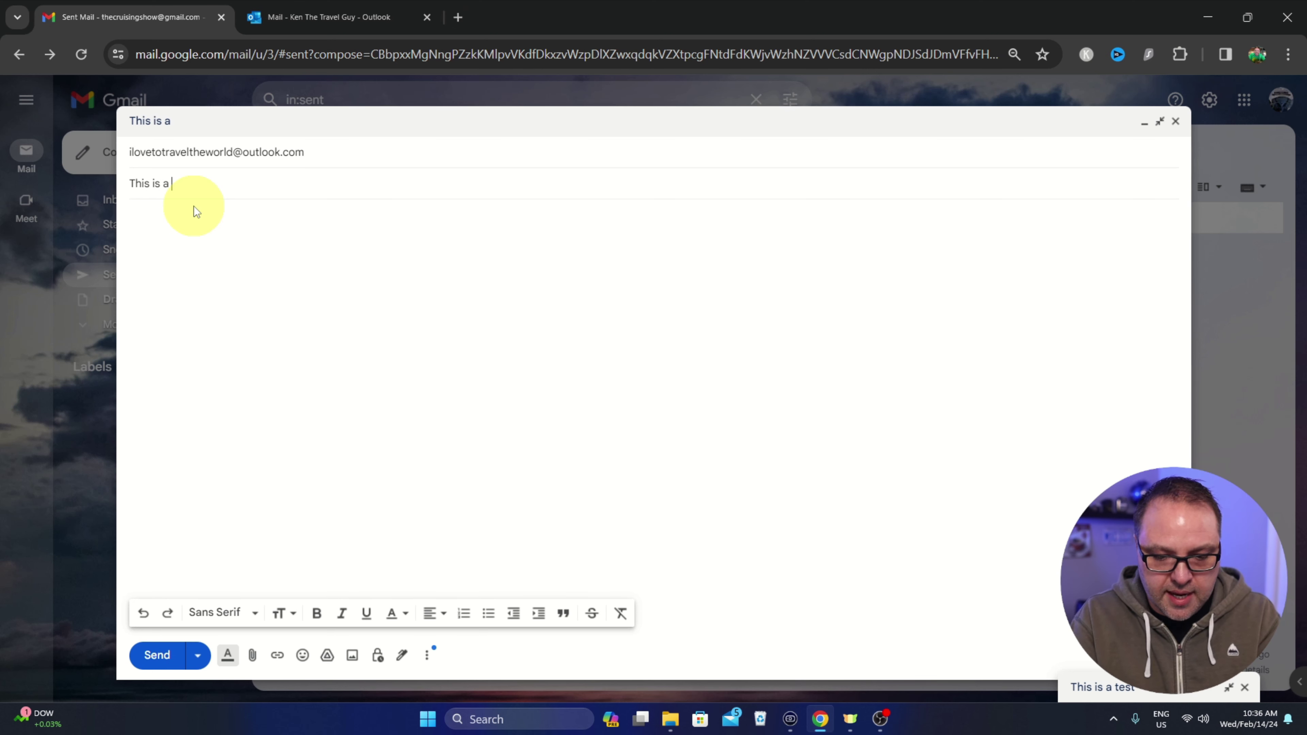
pyautogui.write(' test')
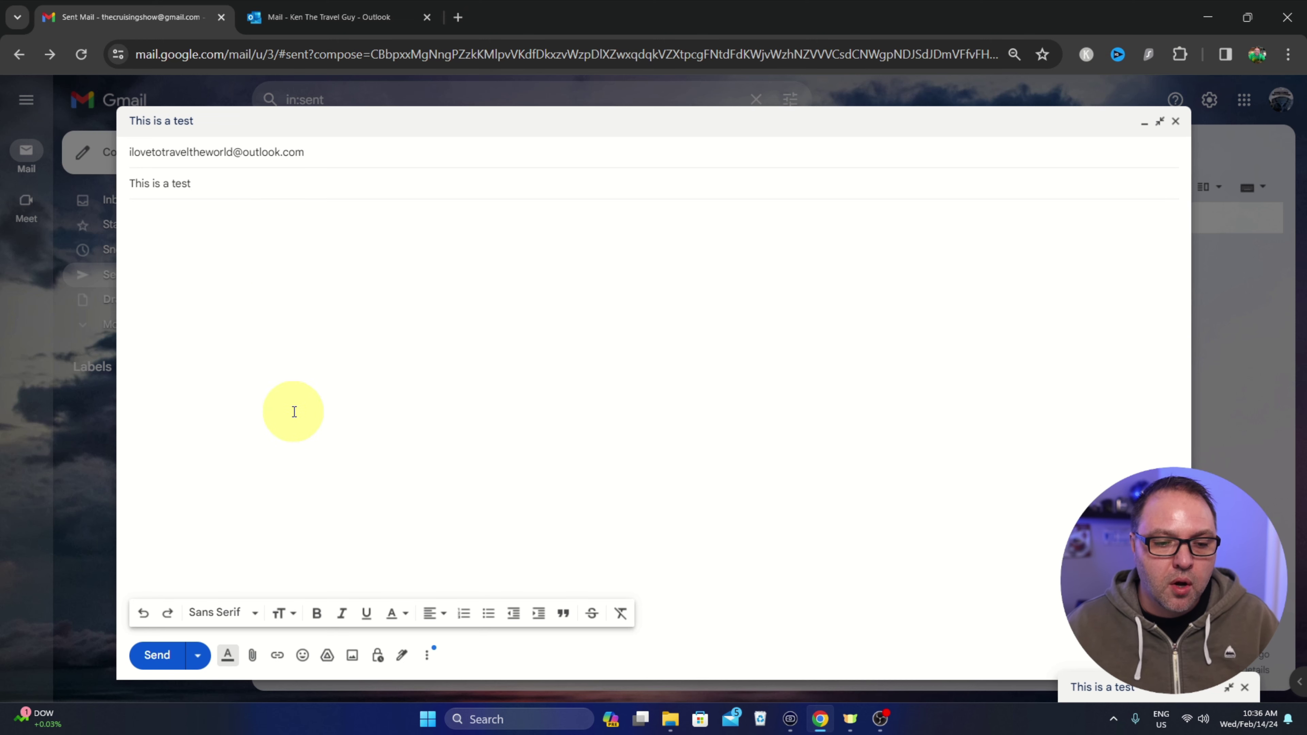
pyautogui.click(188, 221)
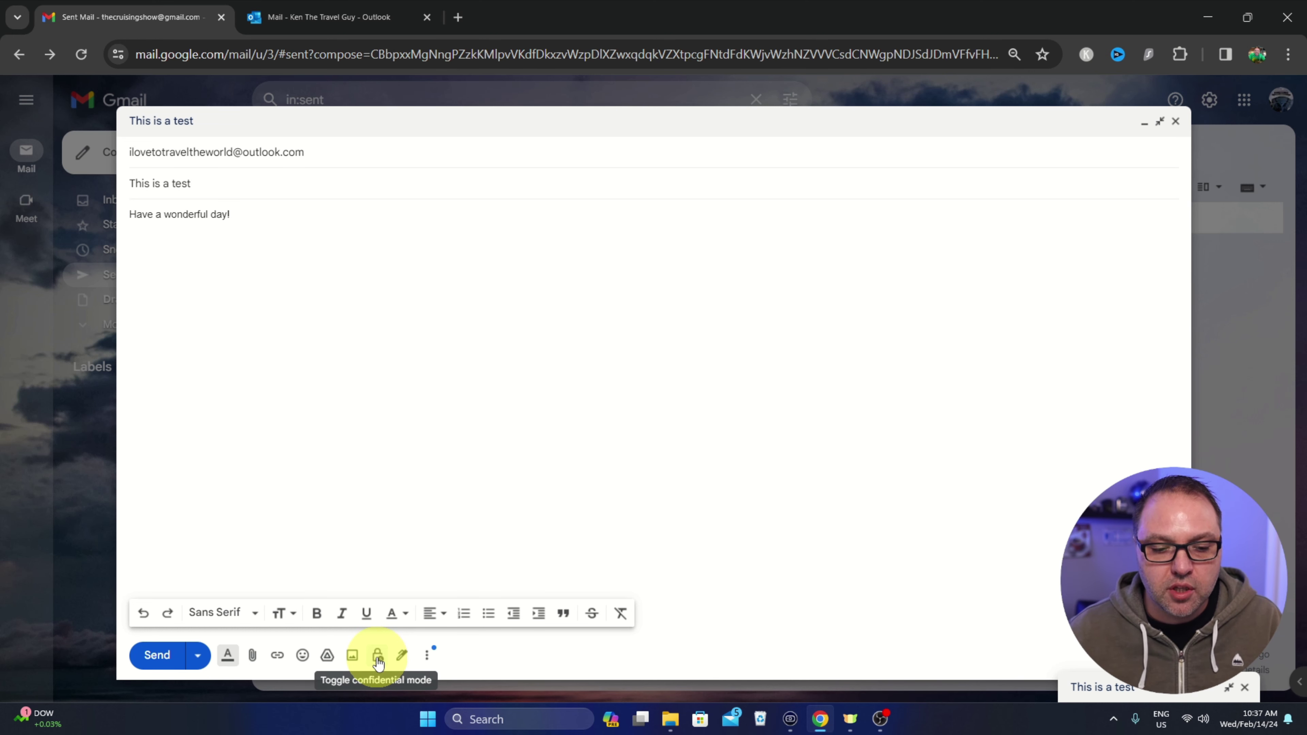
# - Turn on confidential mode with a 1-week expiry and an SMS passcode requirement
pyautogui.click(377, 657)
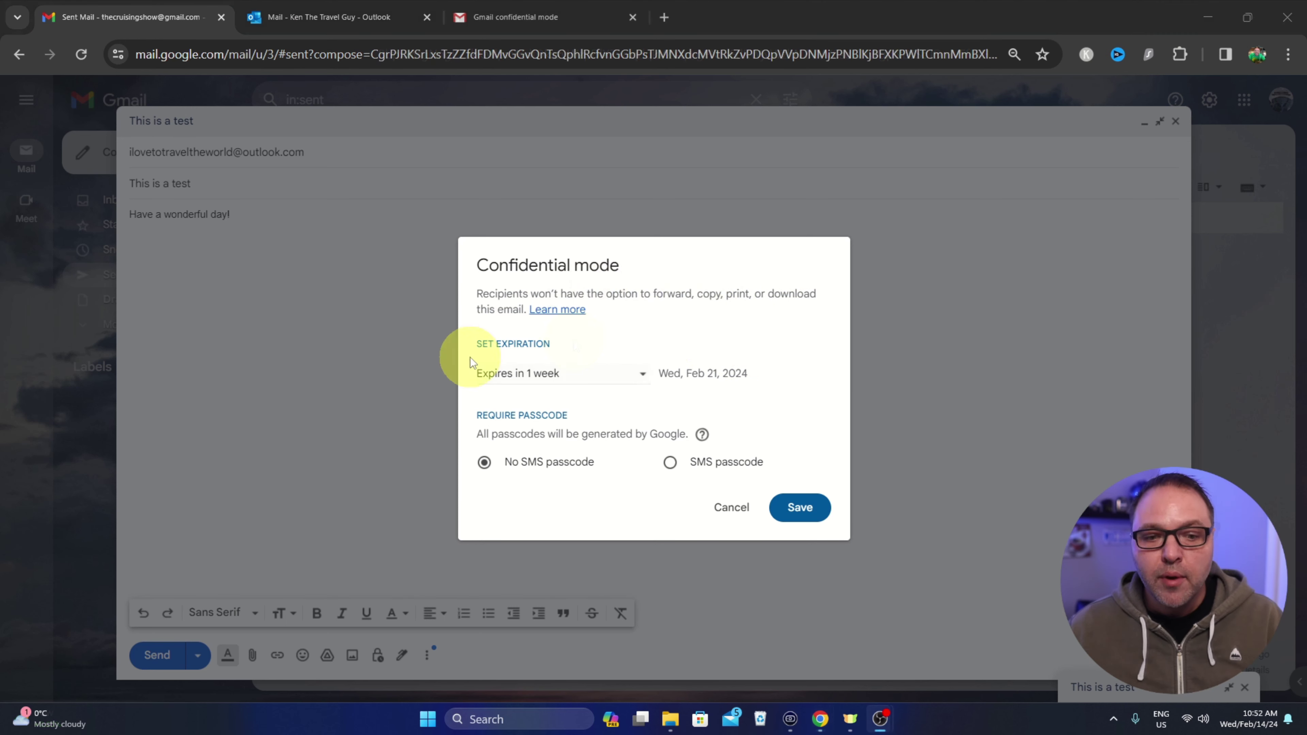
pyautogui.click(578, 381)
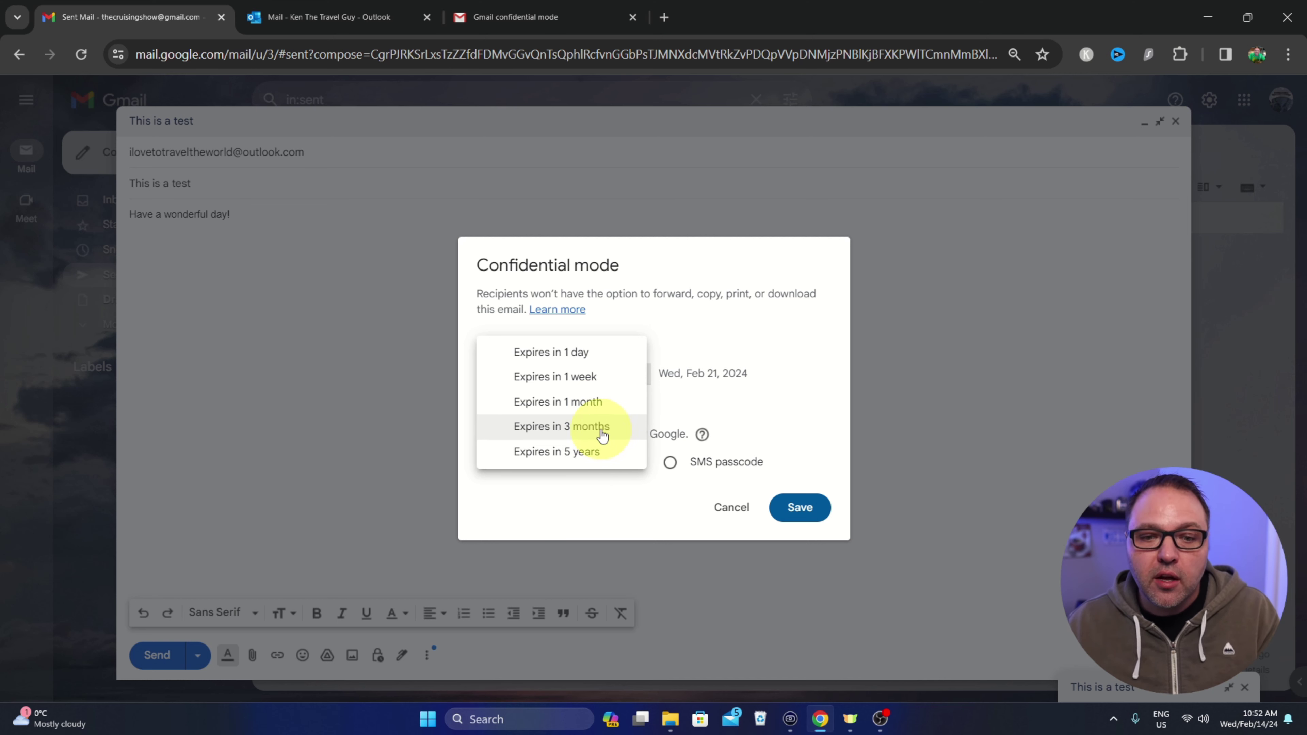
pyautogui.click(599, 383)
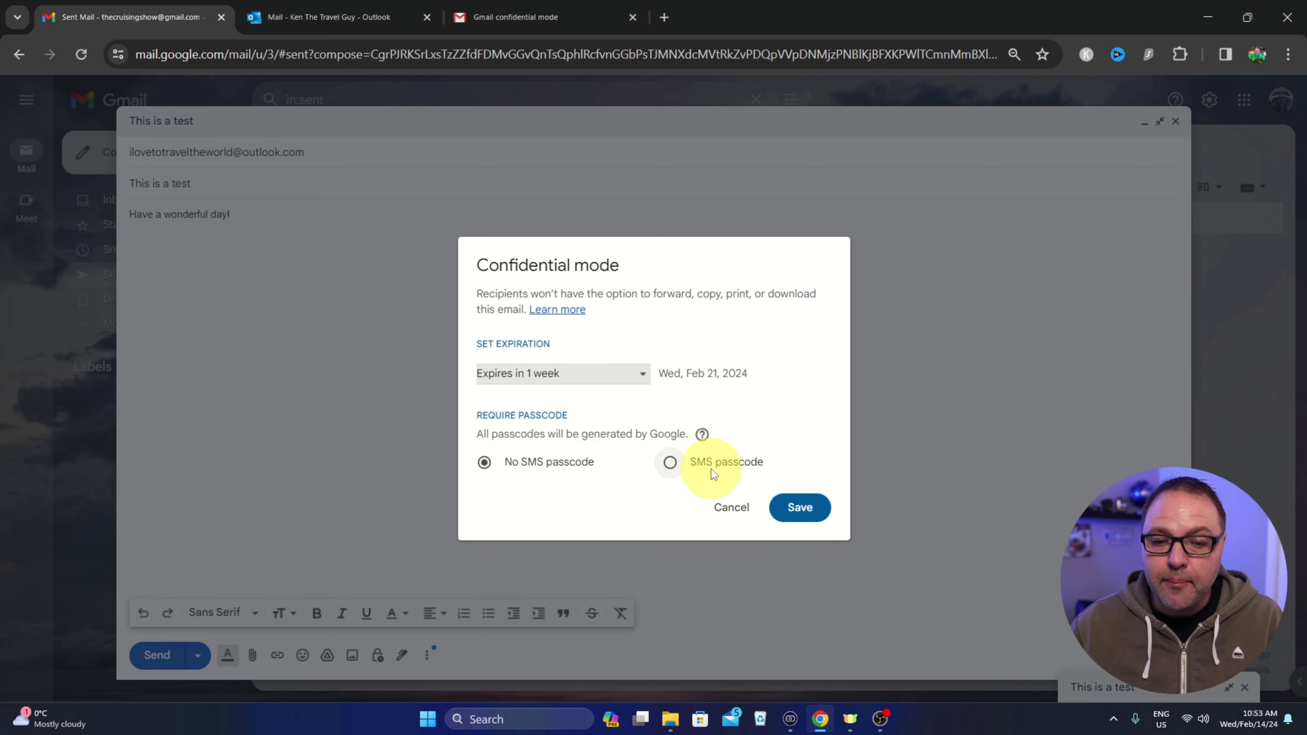
pyautogui.click(669, 463)
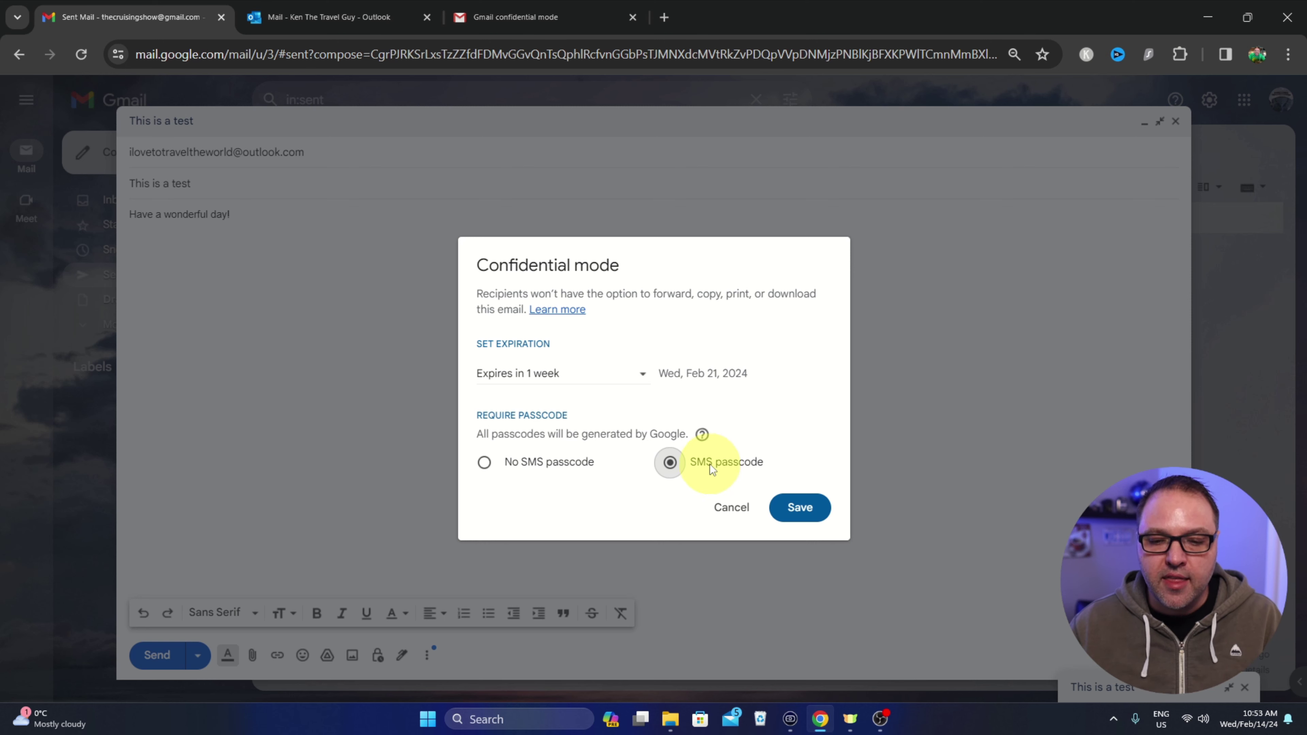
pyautogui.click(800, 508)
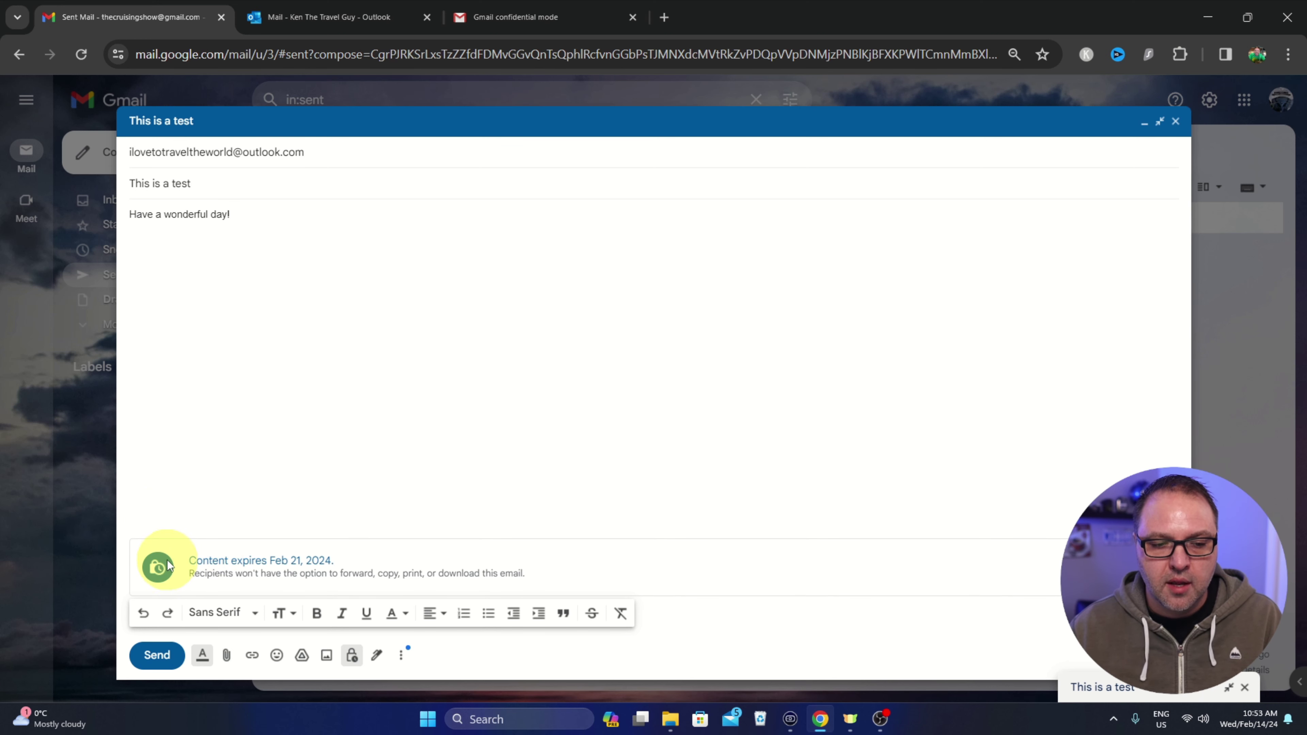
# - Send the email after confirming the recipient's Canadian (+1) mobile number for SMS
pyautogui.click(158, 656)
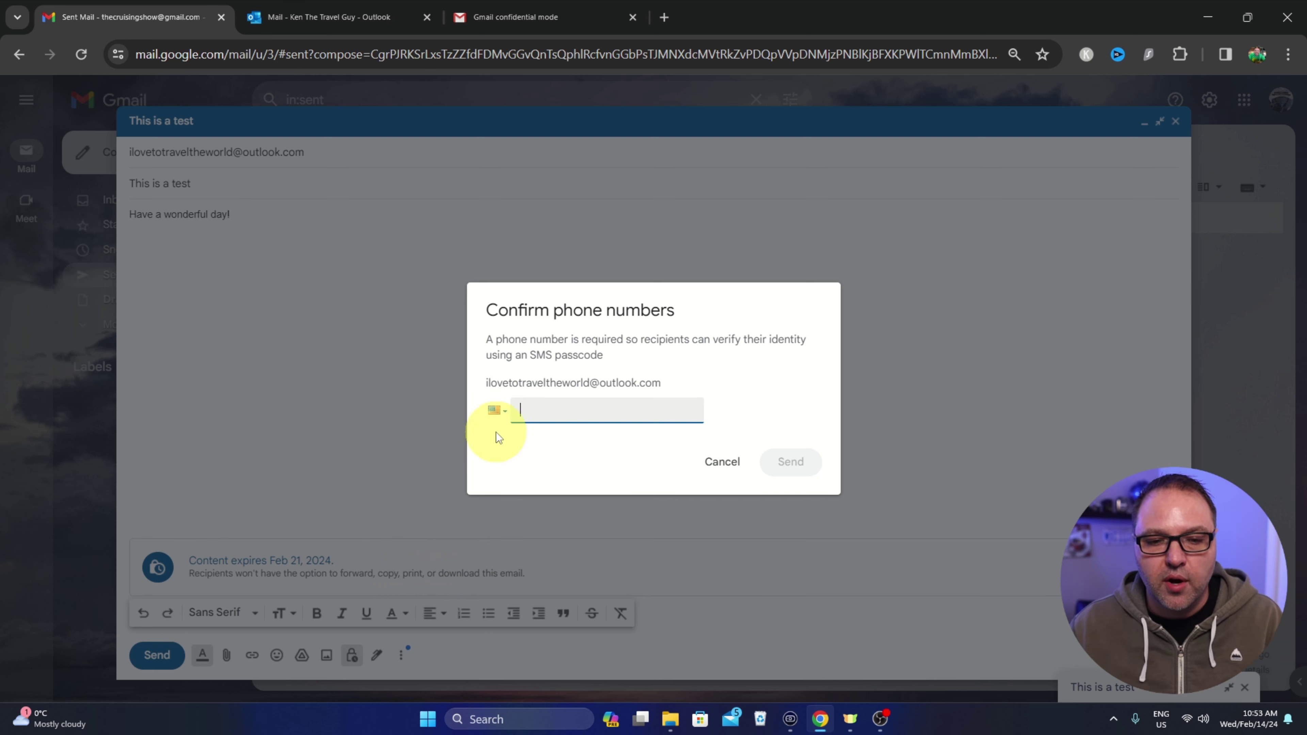
pyautogui.click(496, 411)
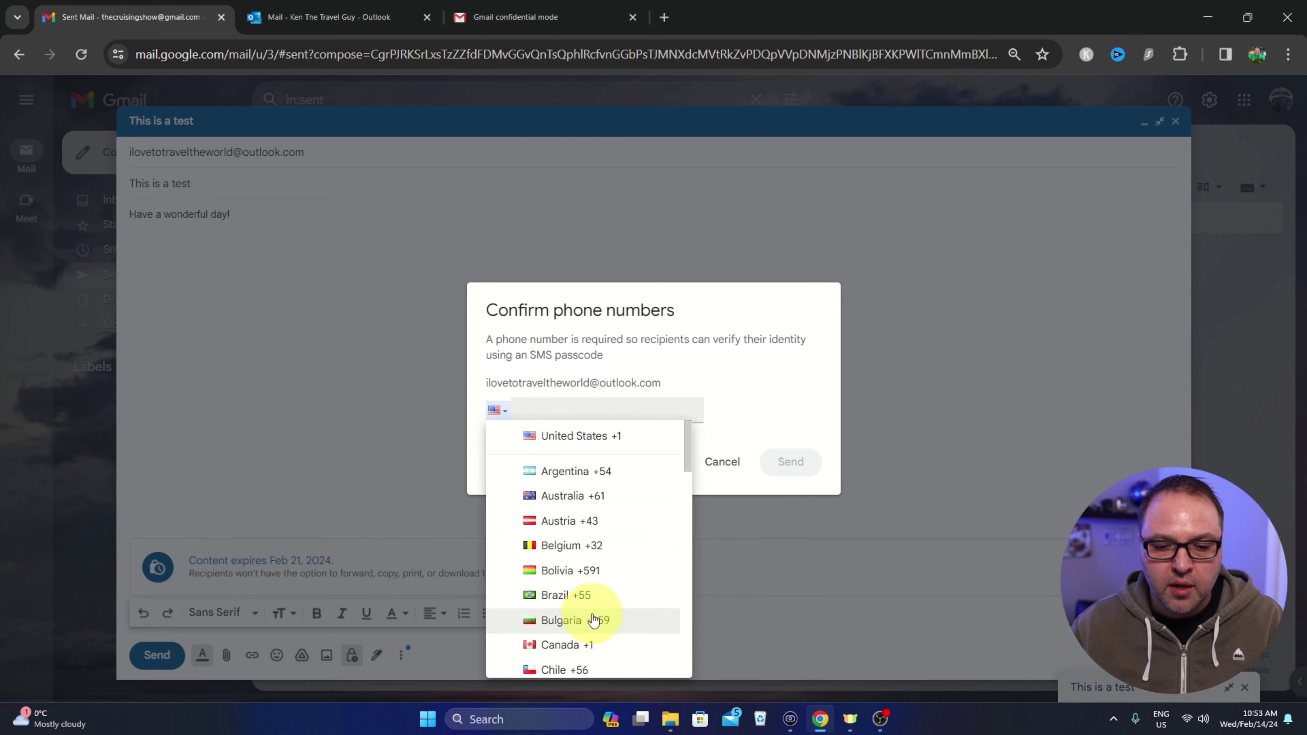
pyautogui.click(576, 645)
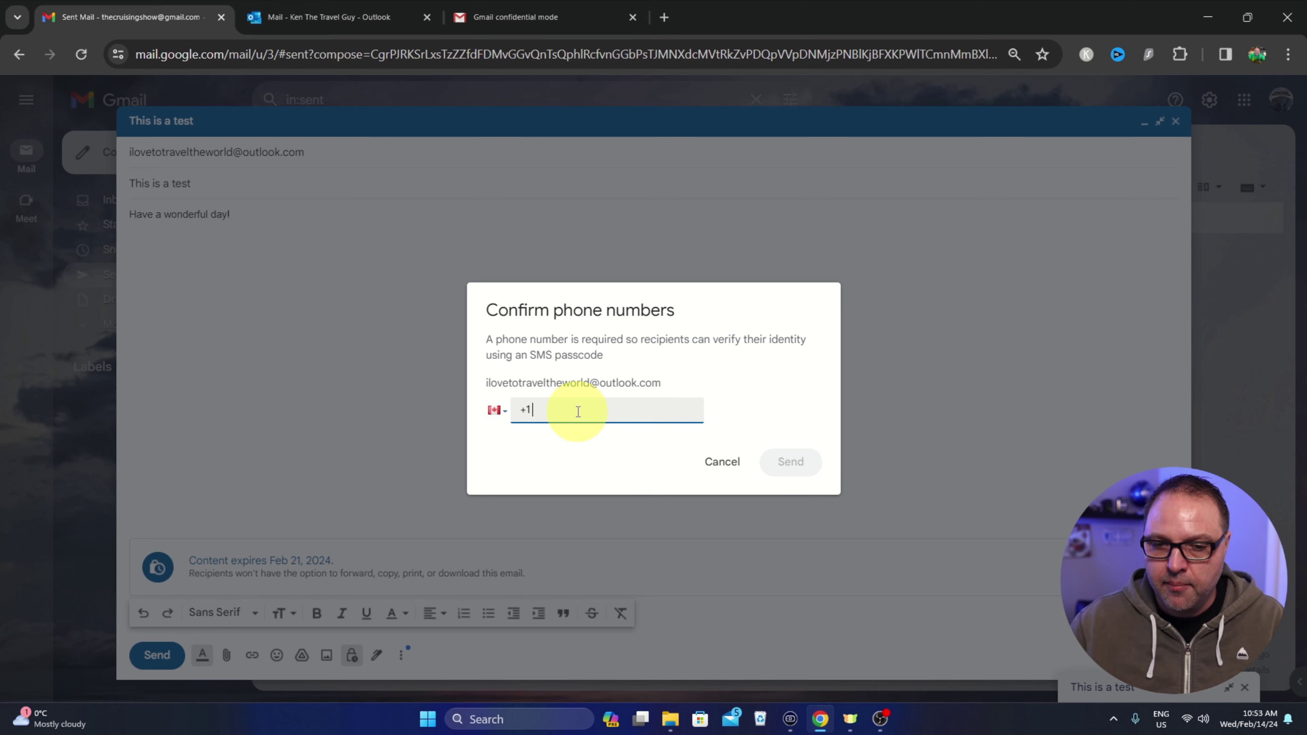
pyautogui.write('4165550123')
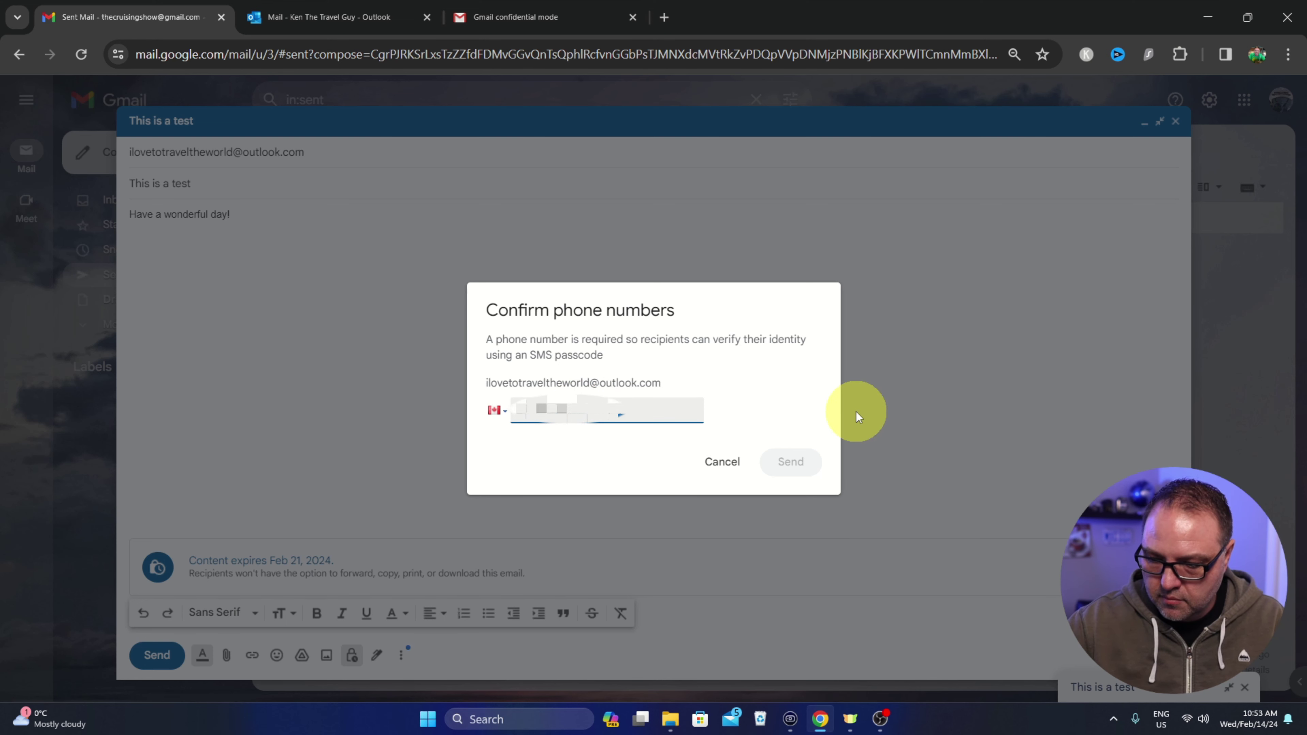
pyautogui.write('4')
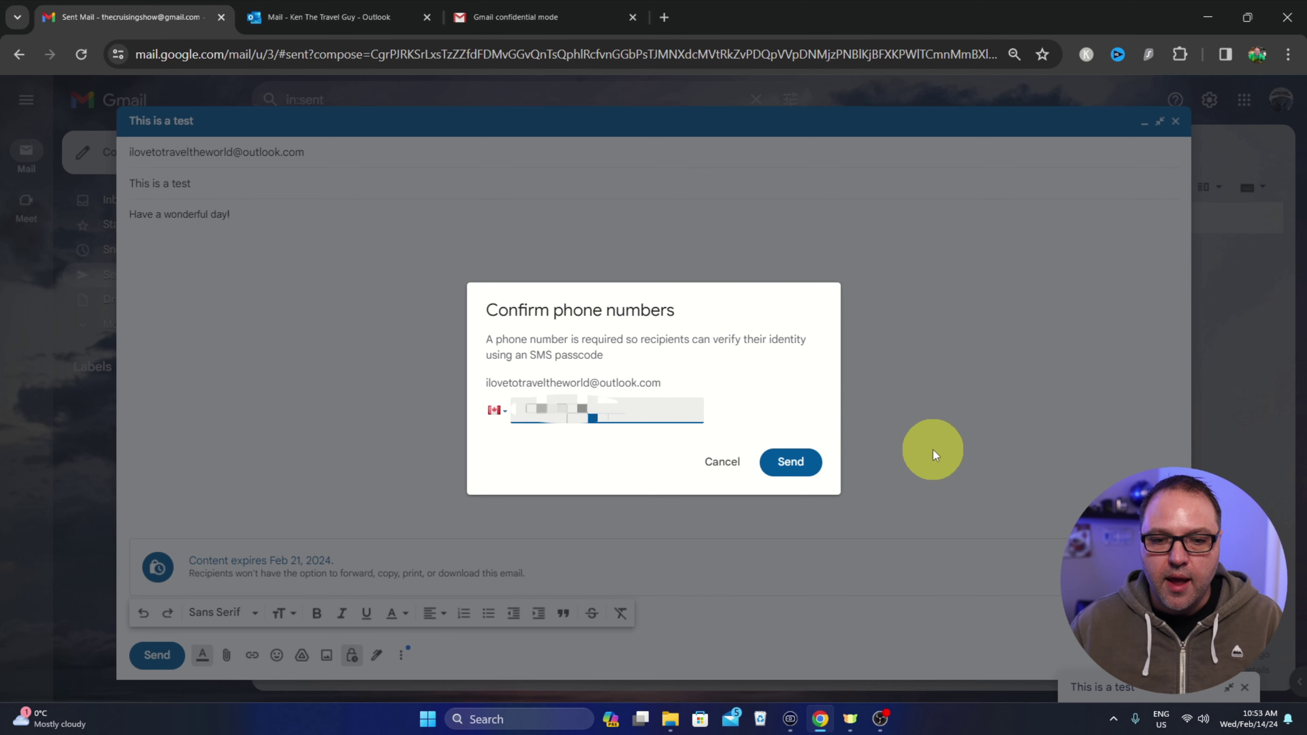
pyautogui.click(802, 462)
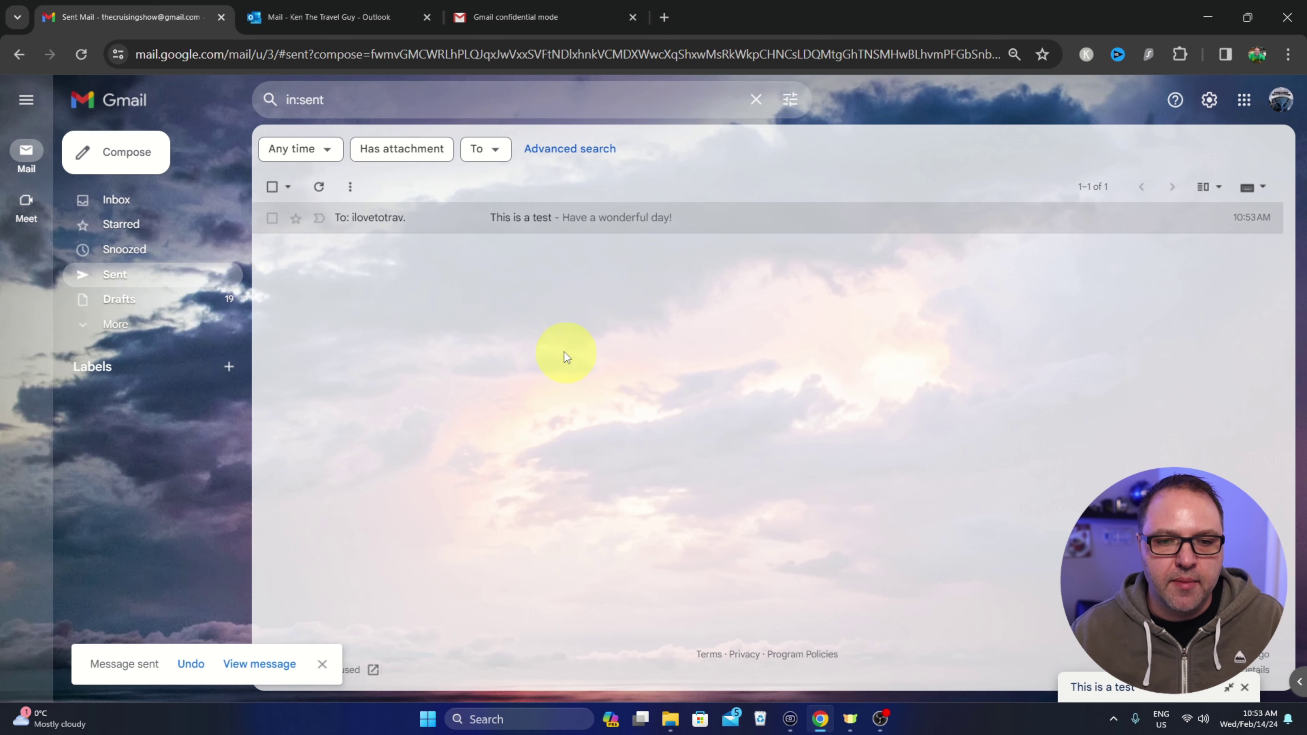
# - Open the 'This is a test' email in the Outlook inbox and follow its view link
pyautogui.click(323, 24)
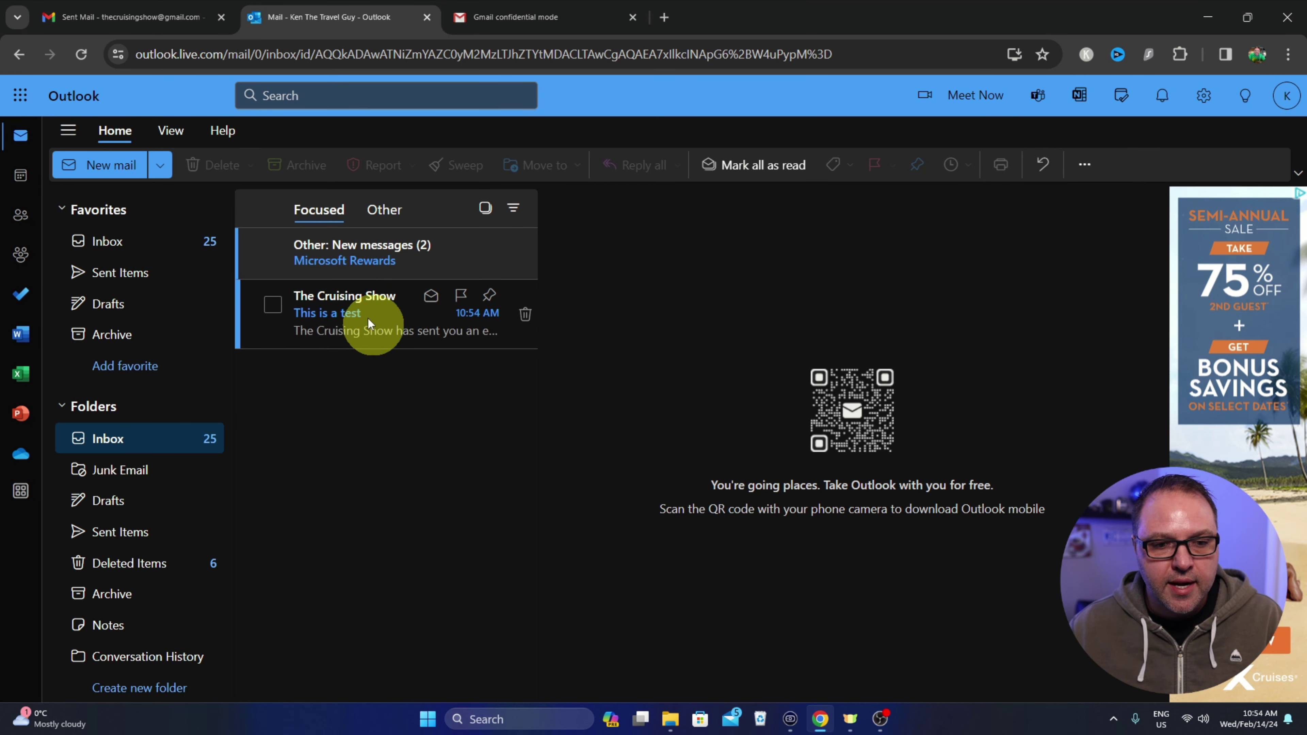
pyautogui.click(357, 315)
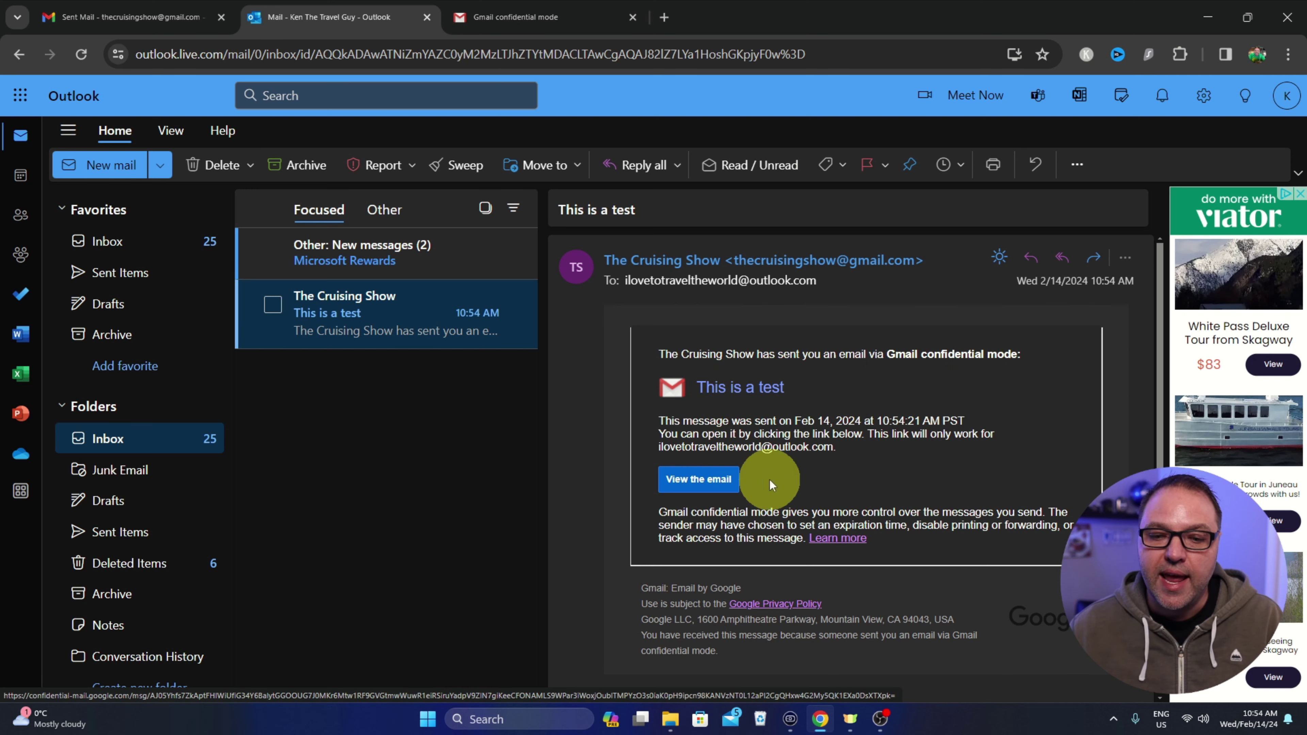
pyautogui.click(705, 486)
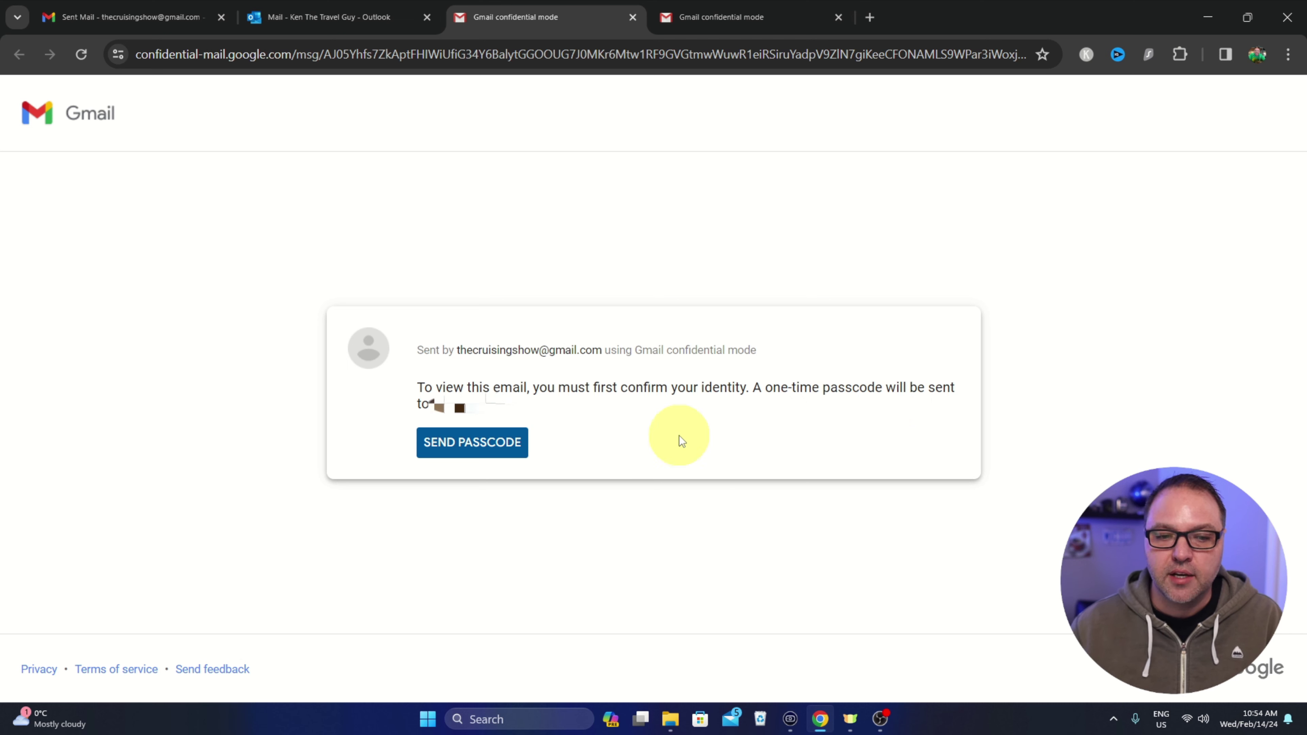
# - Have a one-time passcode texted, enter the received code and submit it
pyautogui.click(480, 445)
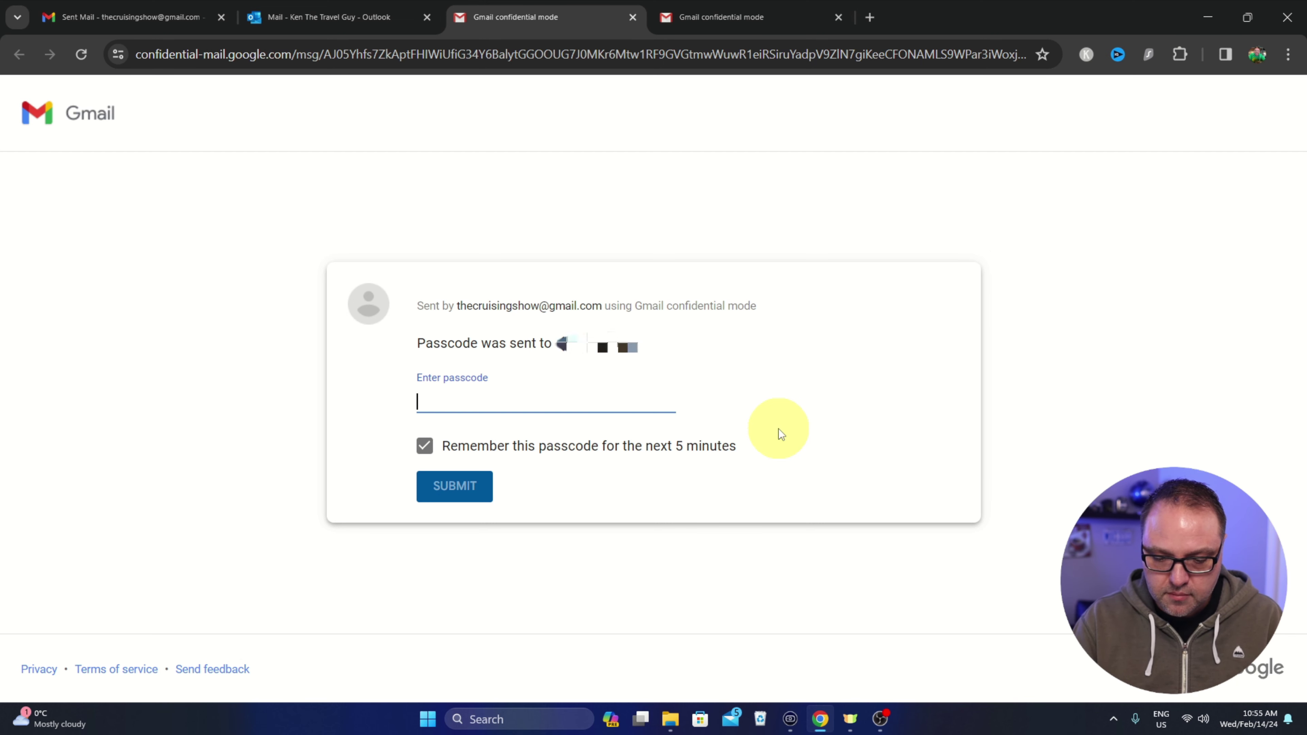
pyautogui.click(577, 404)
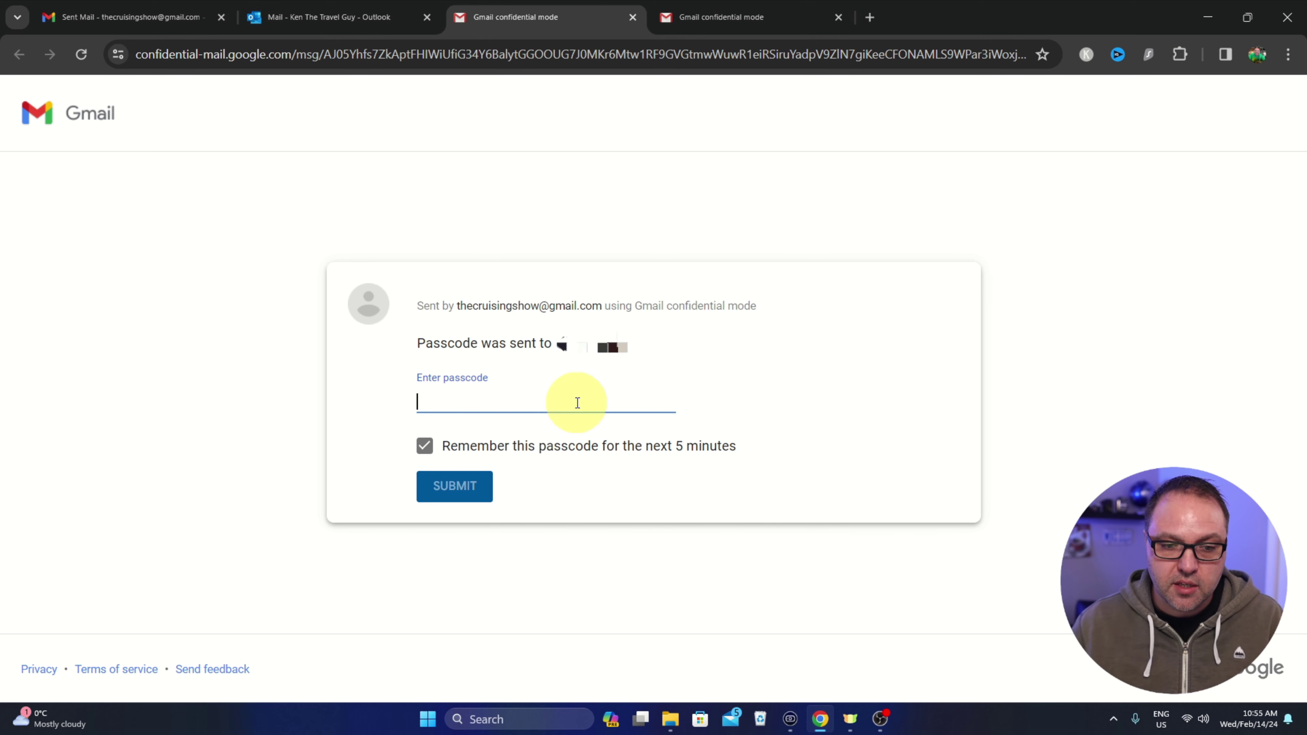
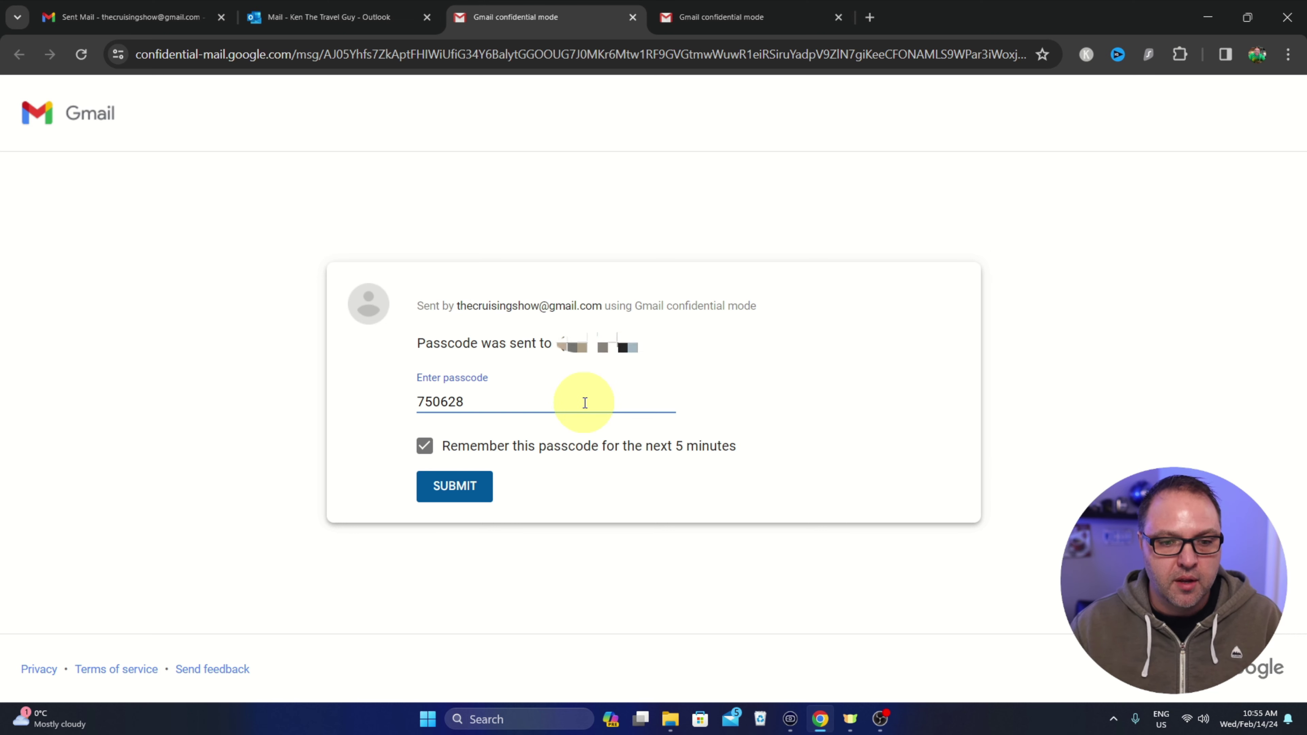
pyautogui.click(462, 487)
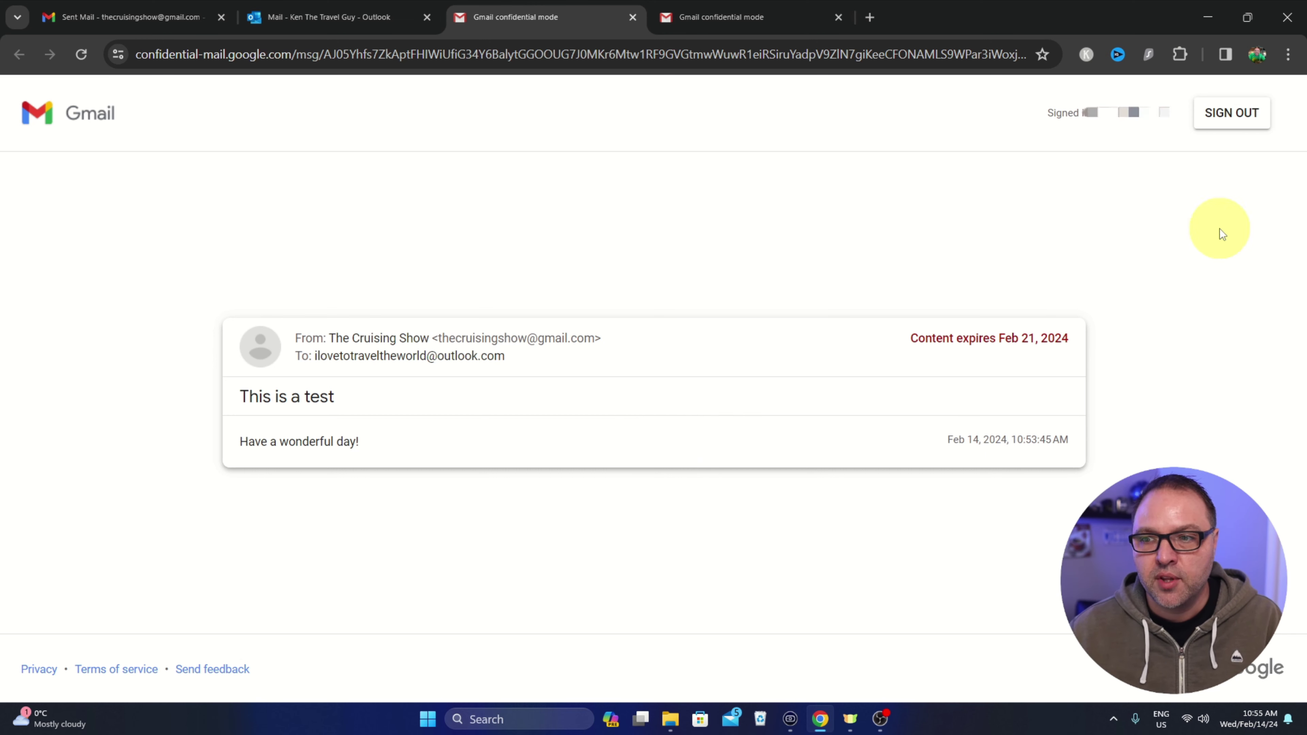
# - Sign out of the confidential email viewer
pyautogui.click(1245, 127)
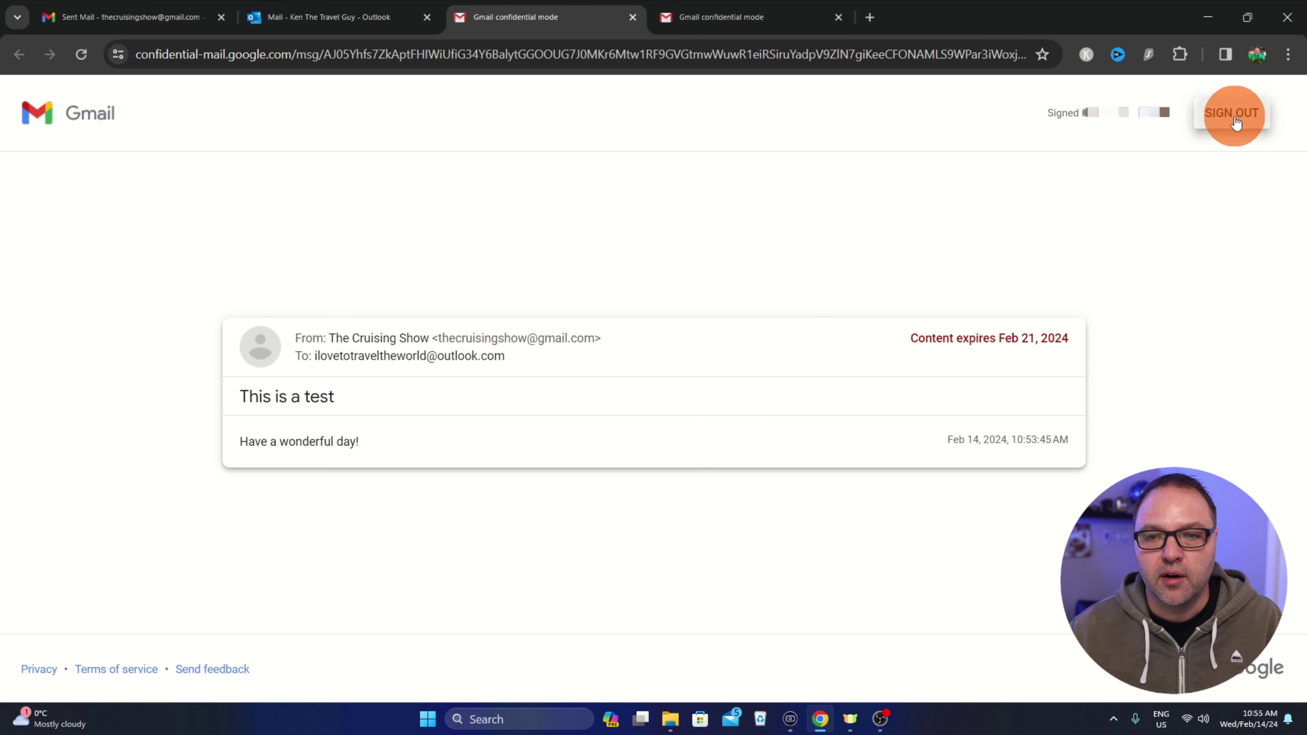
# - Go back to the Outlook inbox tab showing the confidential-mode notice
pyautogui.click(342, 18)
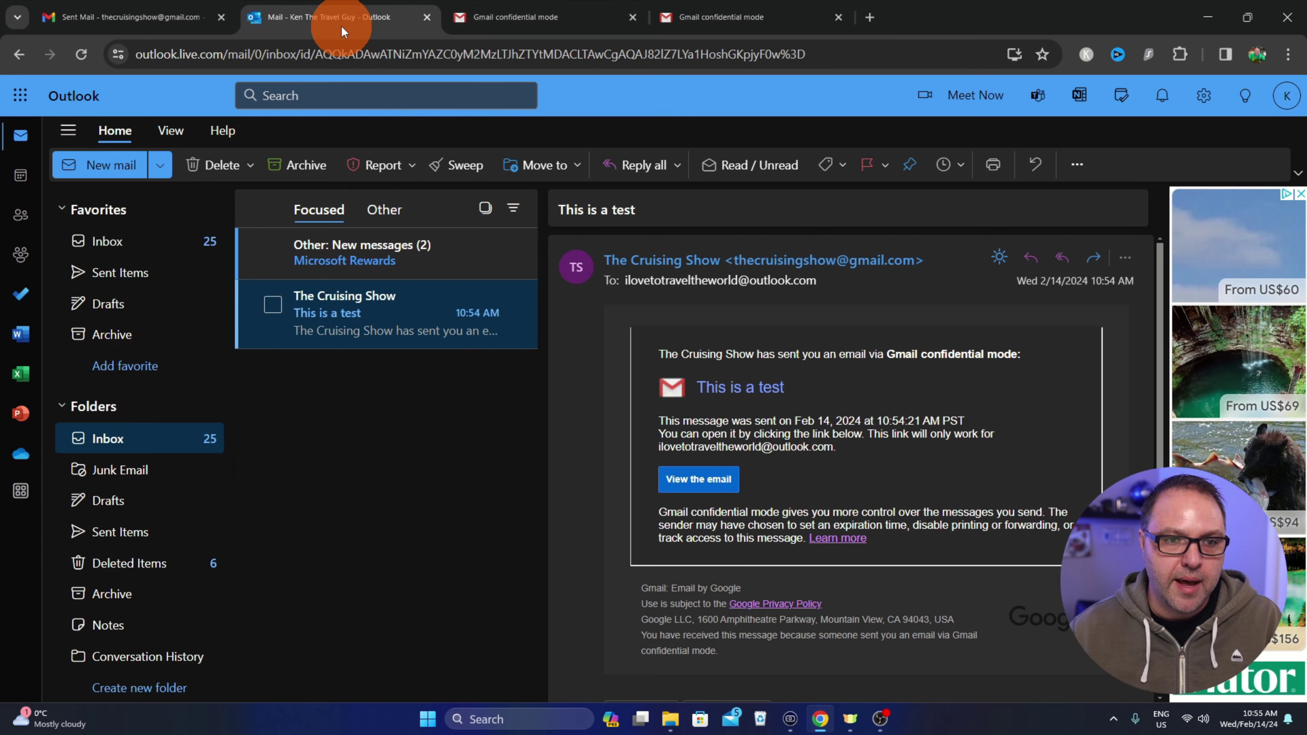